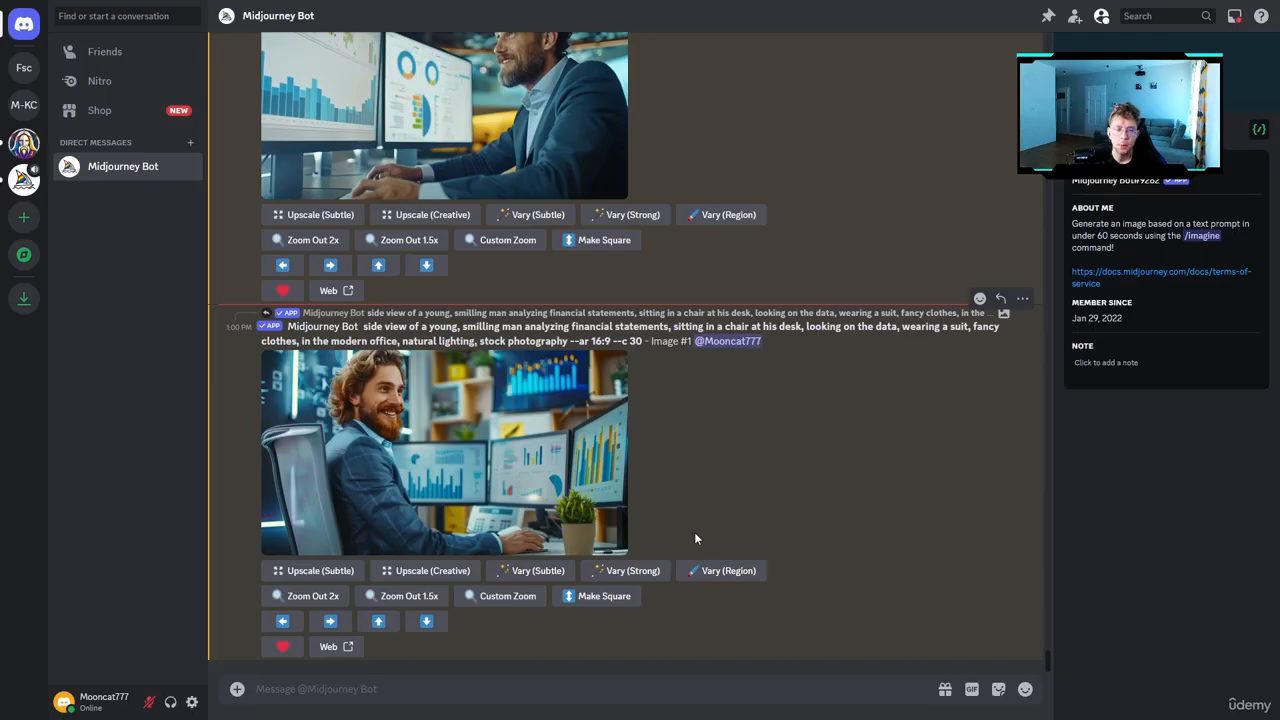
Open the region variation editor for the bearded man's office image and select a rectangle around the potted plant on the desk
scroll(695, 538, up, 10)
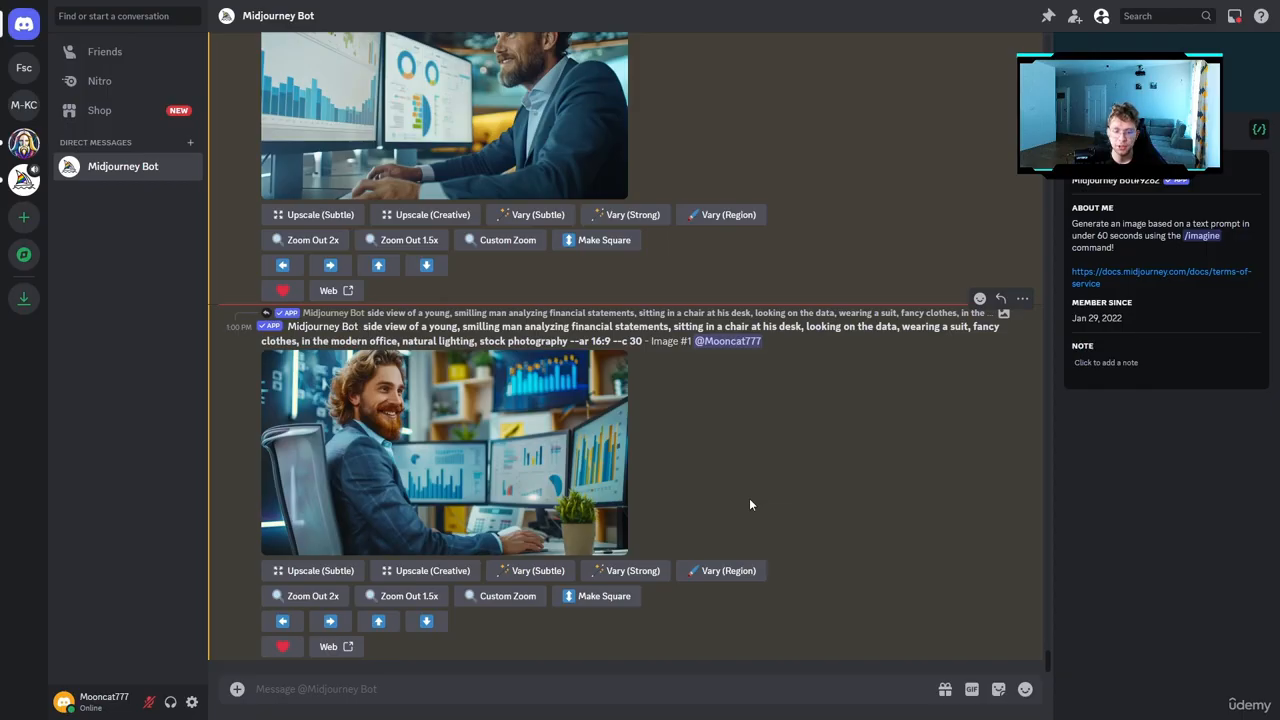
click(733, 576)
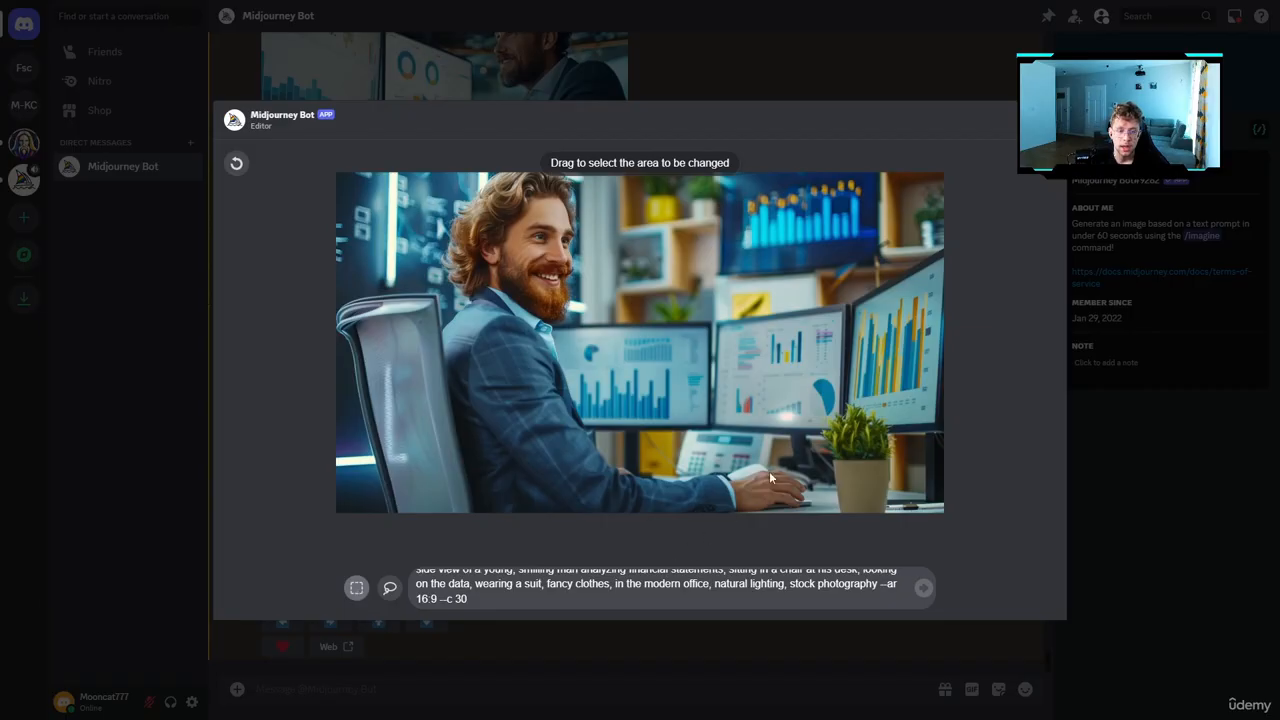
mouse_move(810, 394)
mouse_down()
mouse_move(876, 448)
mouse_move(918, 522)
mouse_up()
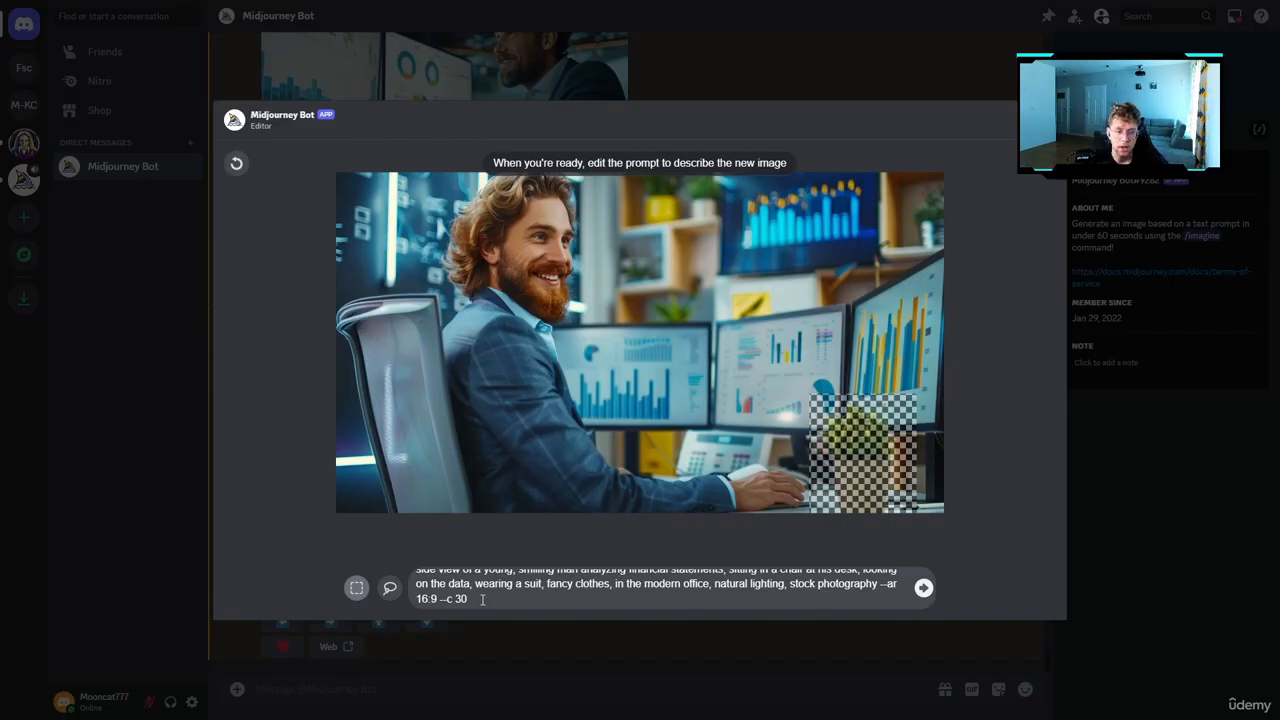
Submit the plant region with the prompt "clean space", and submit the same region once more with the original full prompt
drag(482, 599, 415, 563)
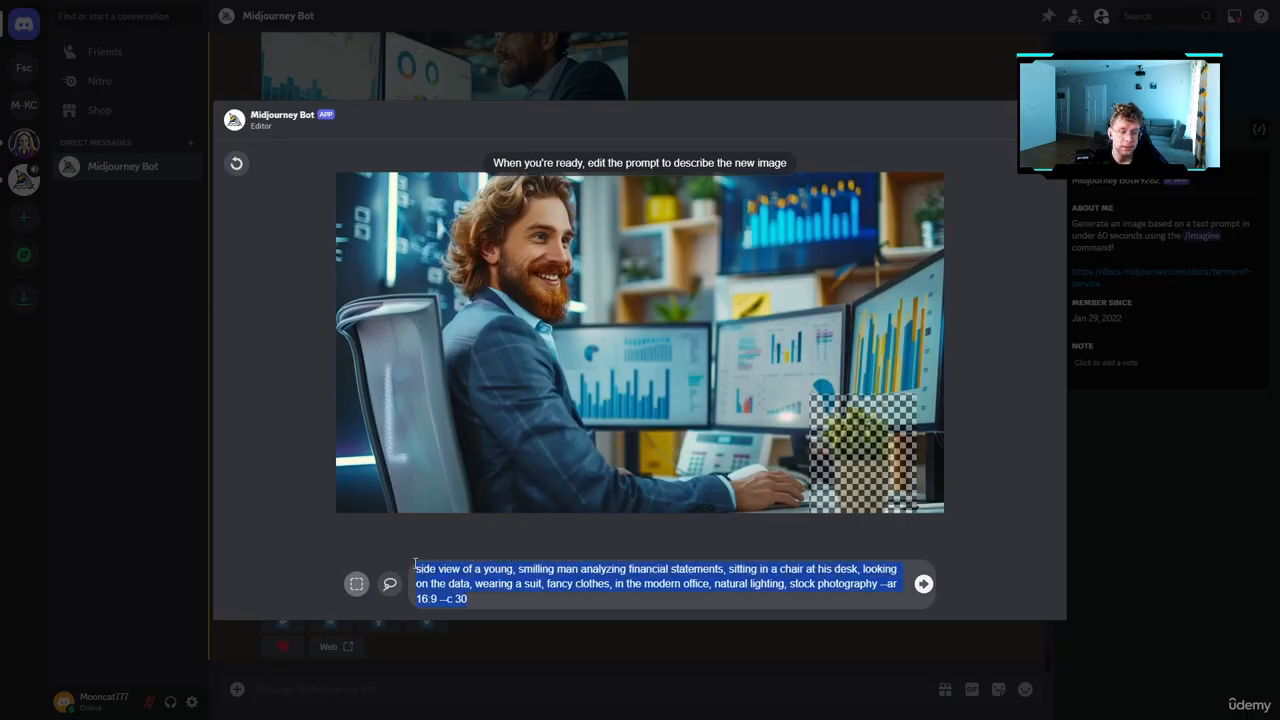
key(BackSpace)
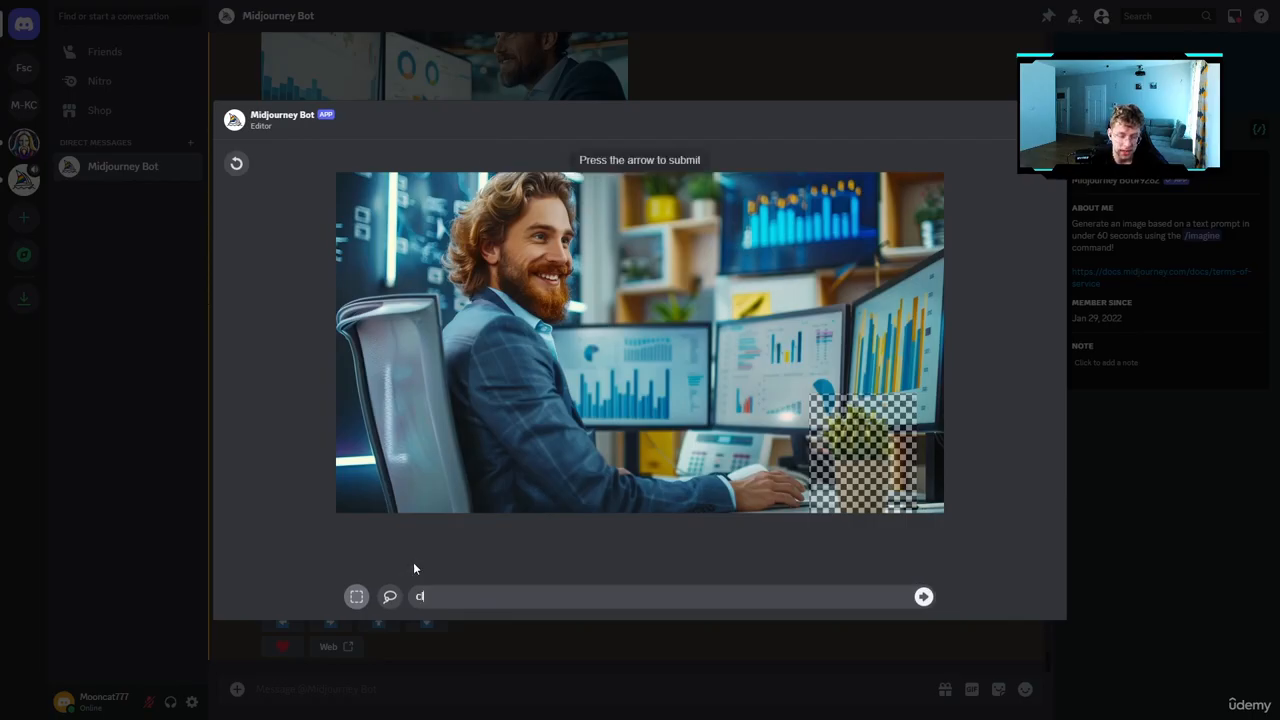
text(clean space)
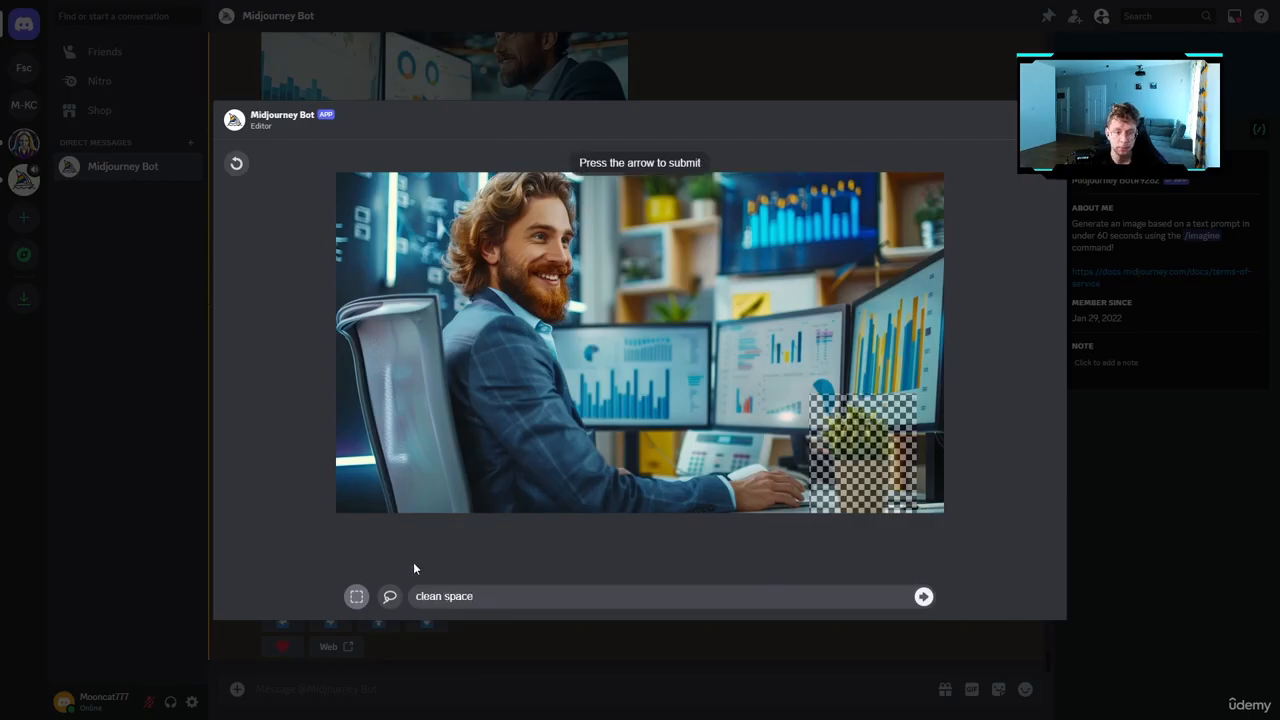
click(924, 598)
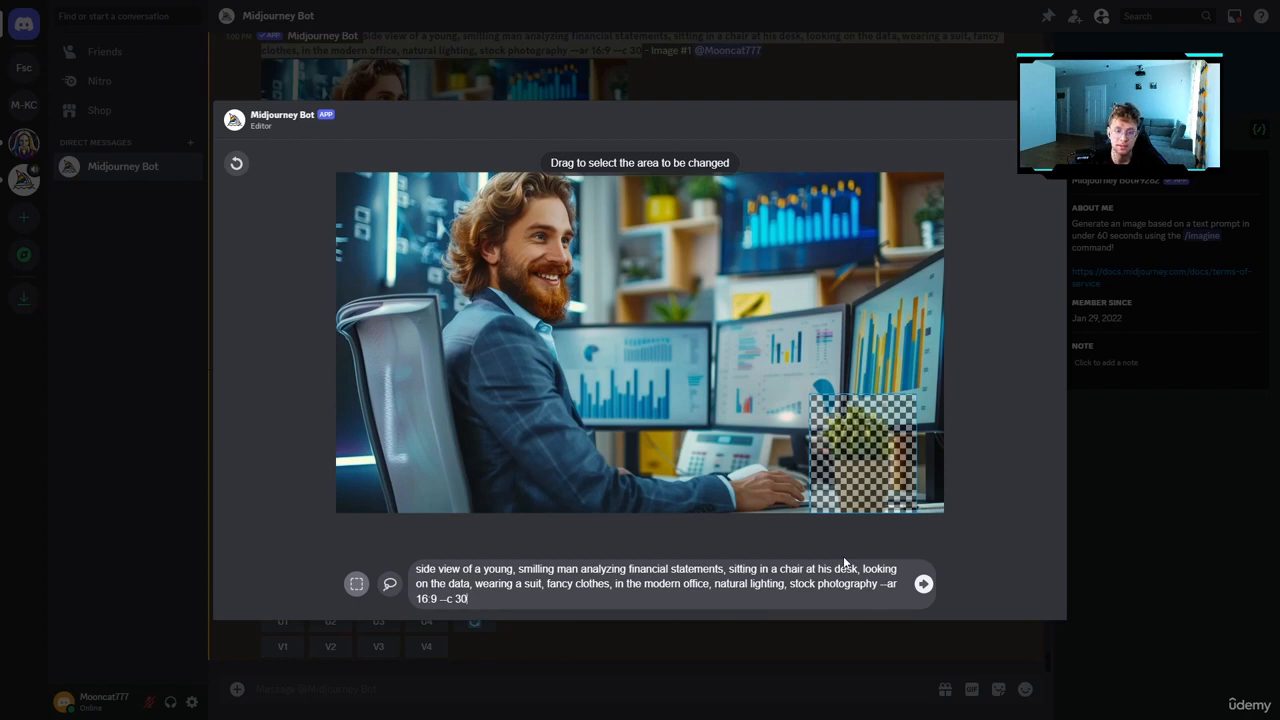
click(923, 584)
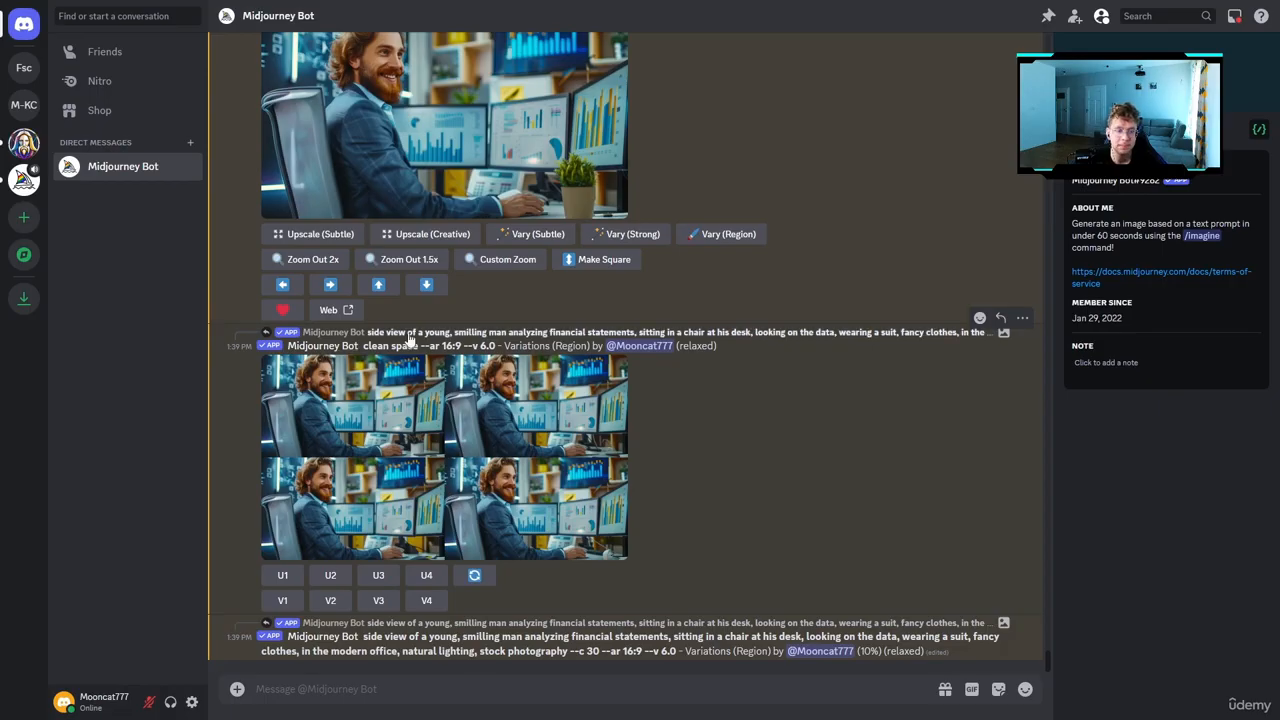
Preview the four "clean space" variations at full size and upscale the first one
click(406, 392)
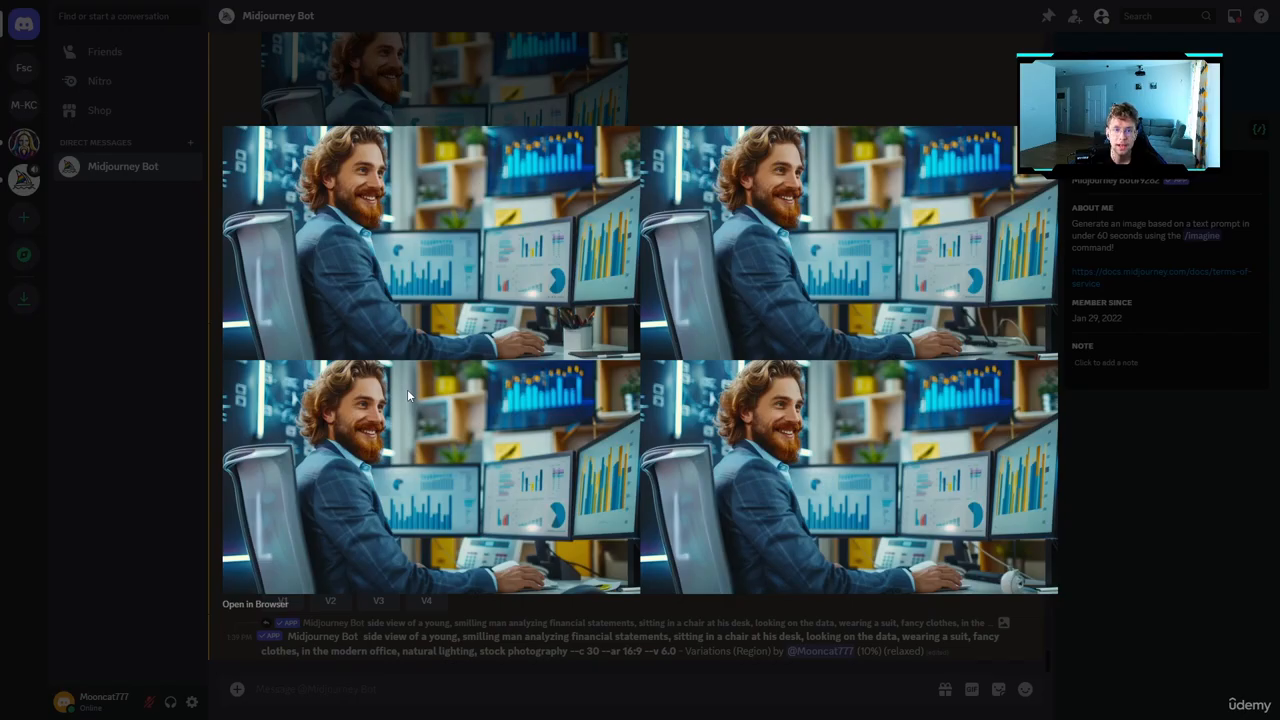
click(1187, 524)
click(283, 577)
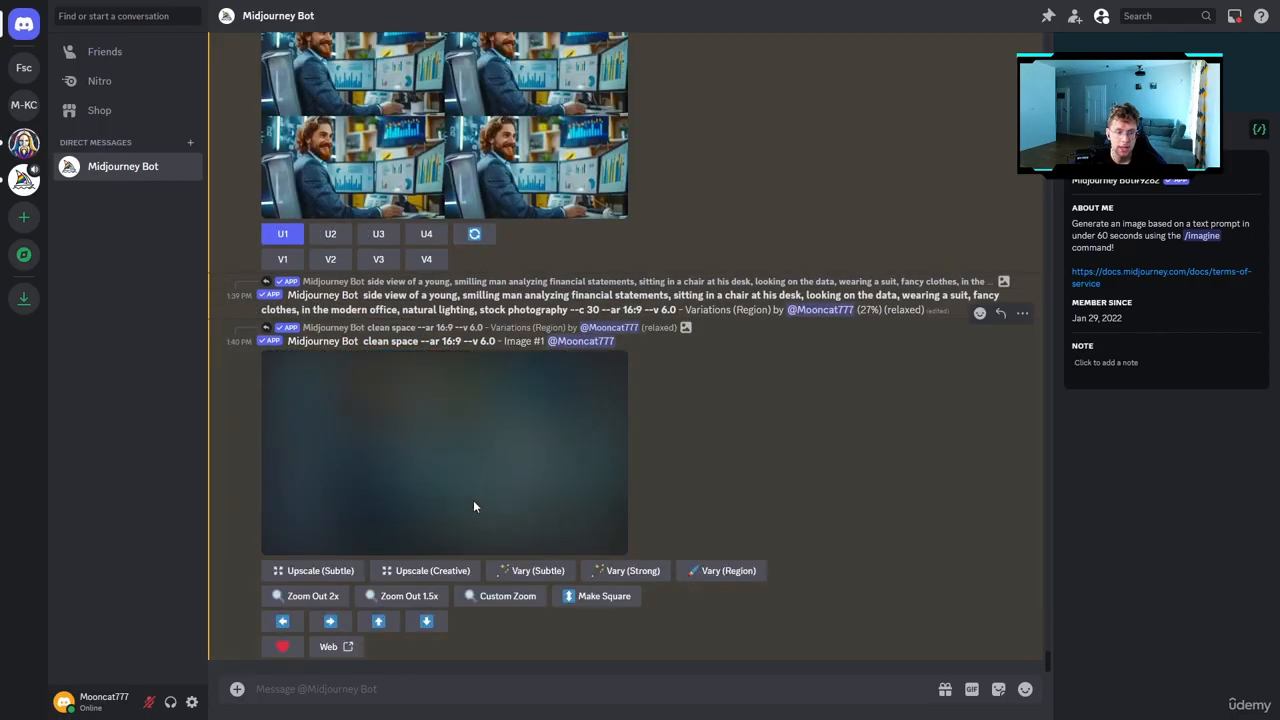
Compare the upscaled "clean space" image with the original image at full size, examining the desk area around the plant
click(476, 506)
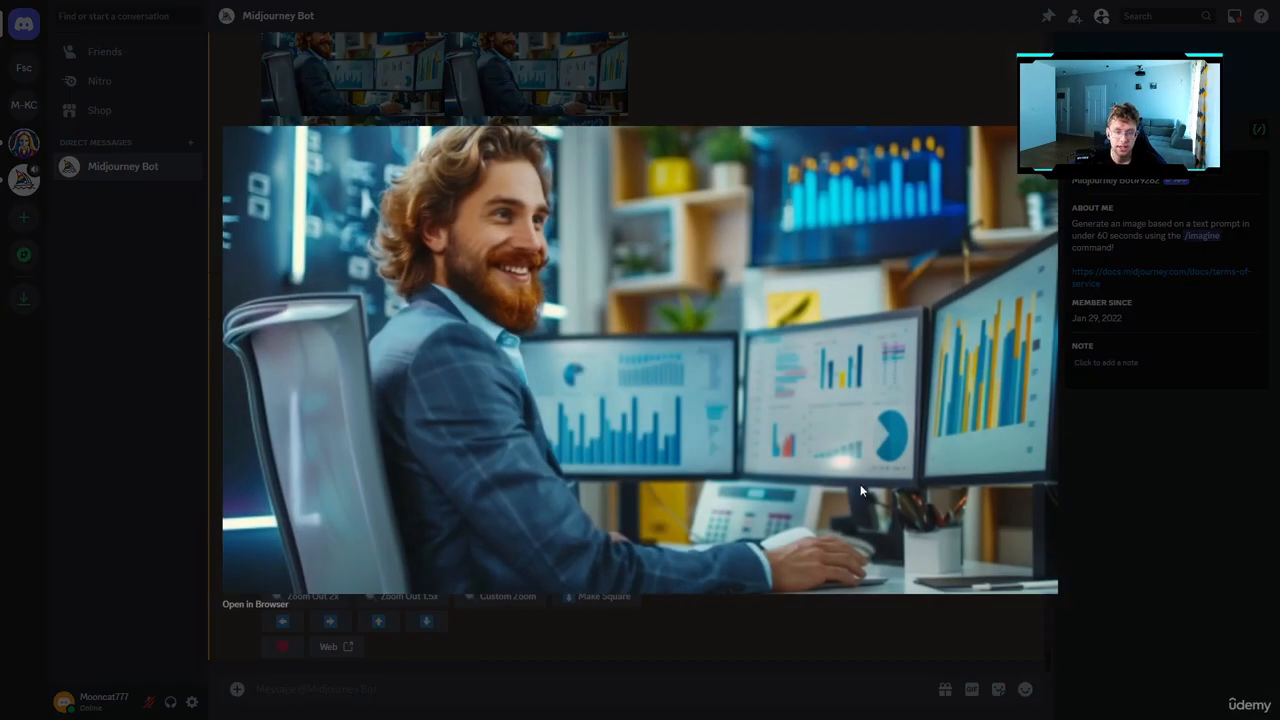
click(1066, 499)
scroll(602, 335, up, 9)
click(540, 365)
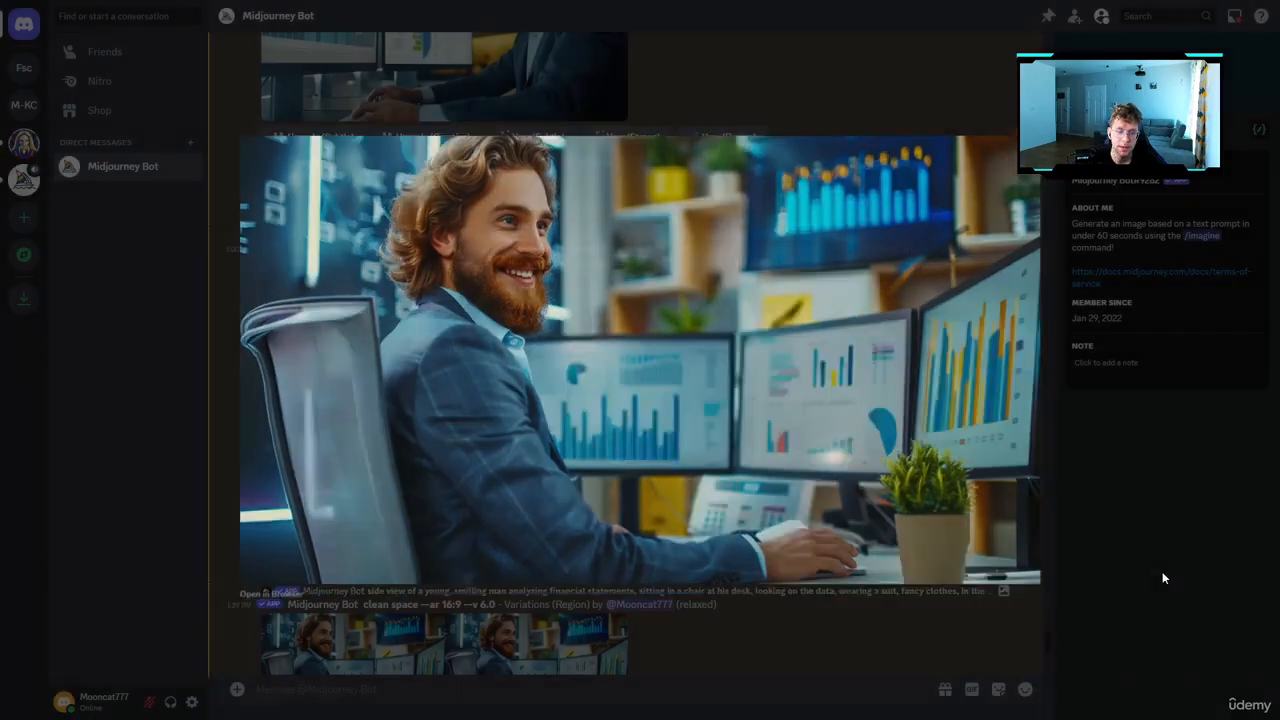
click(1162, 571)
scroll(696, 464, down, 2)
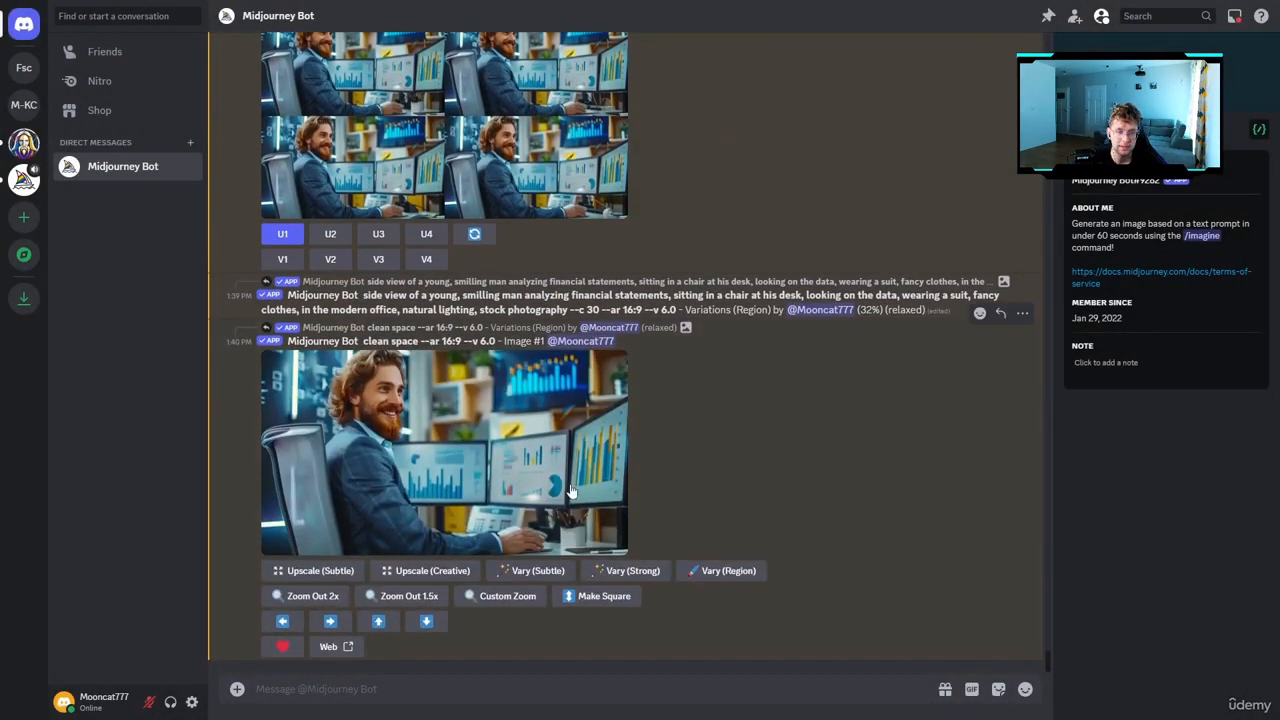
click(572, 490)
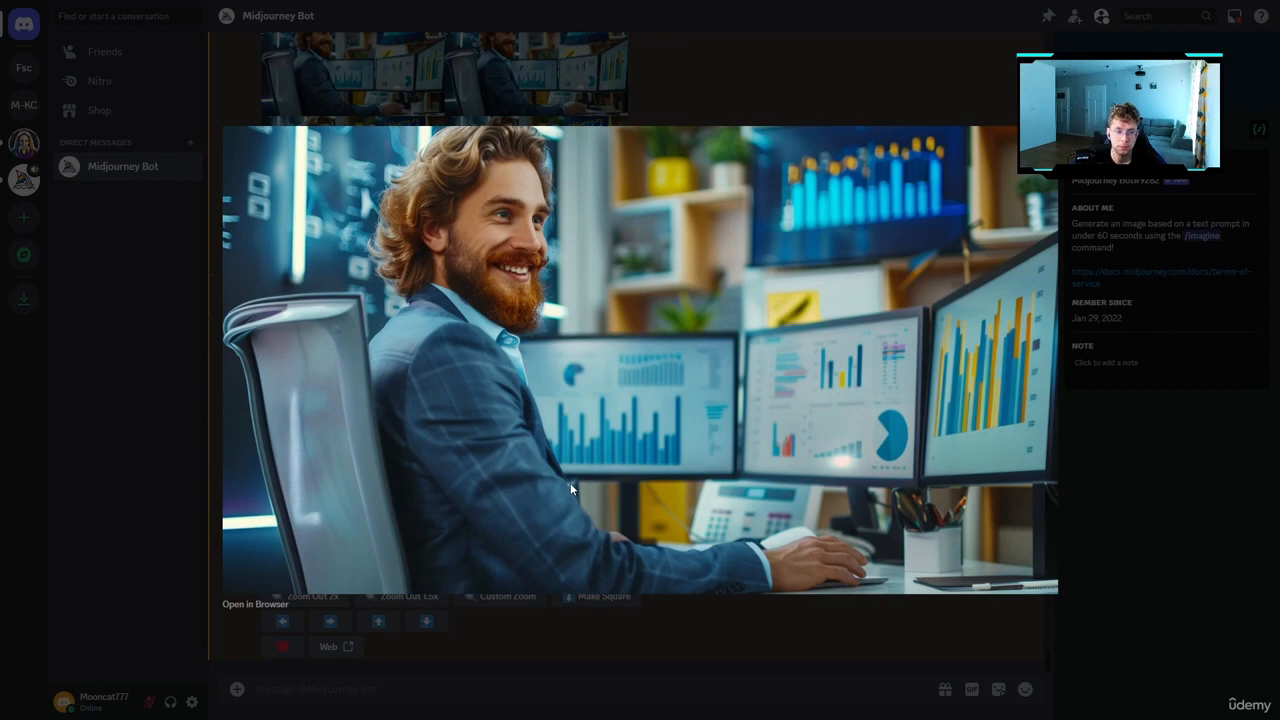
key(Escape)
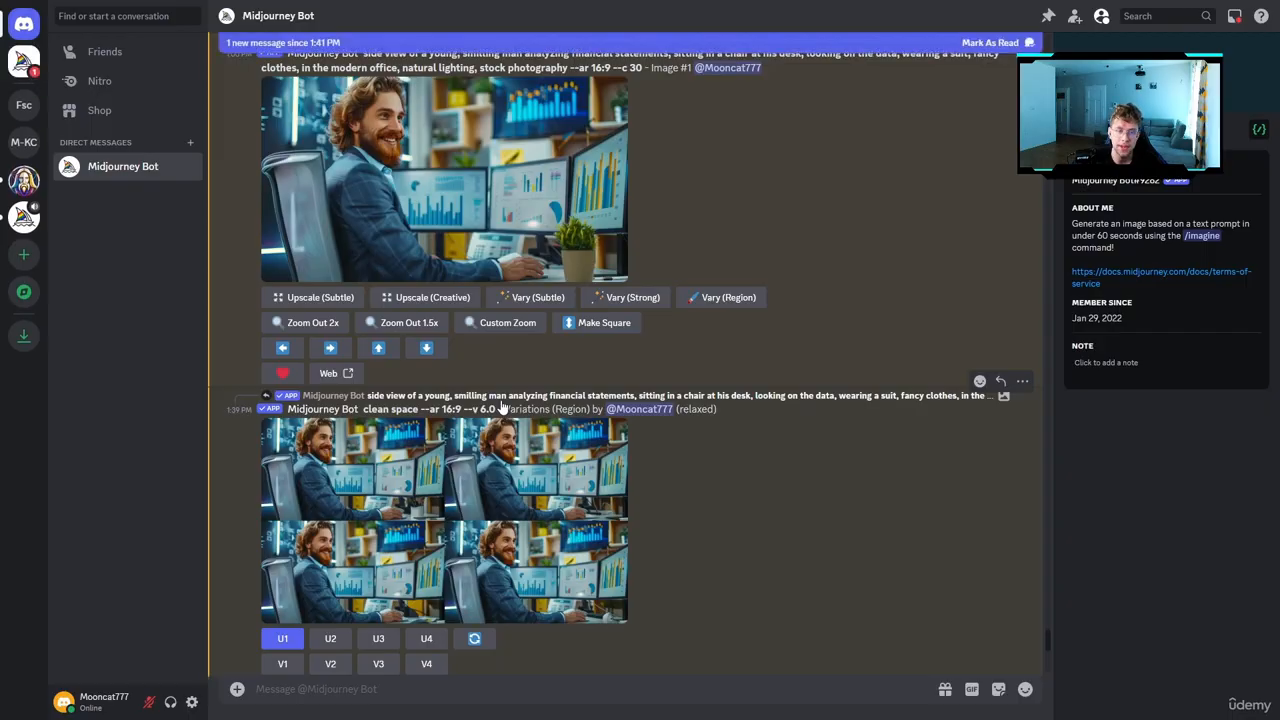
scroll(601, 438, up, 1)
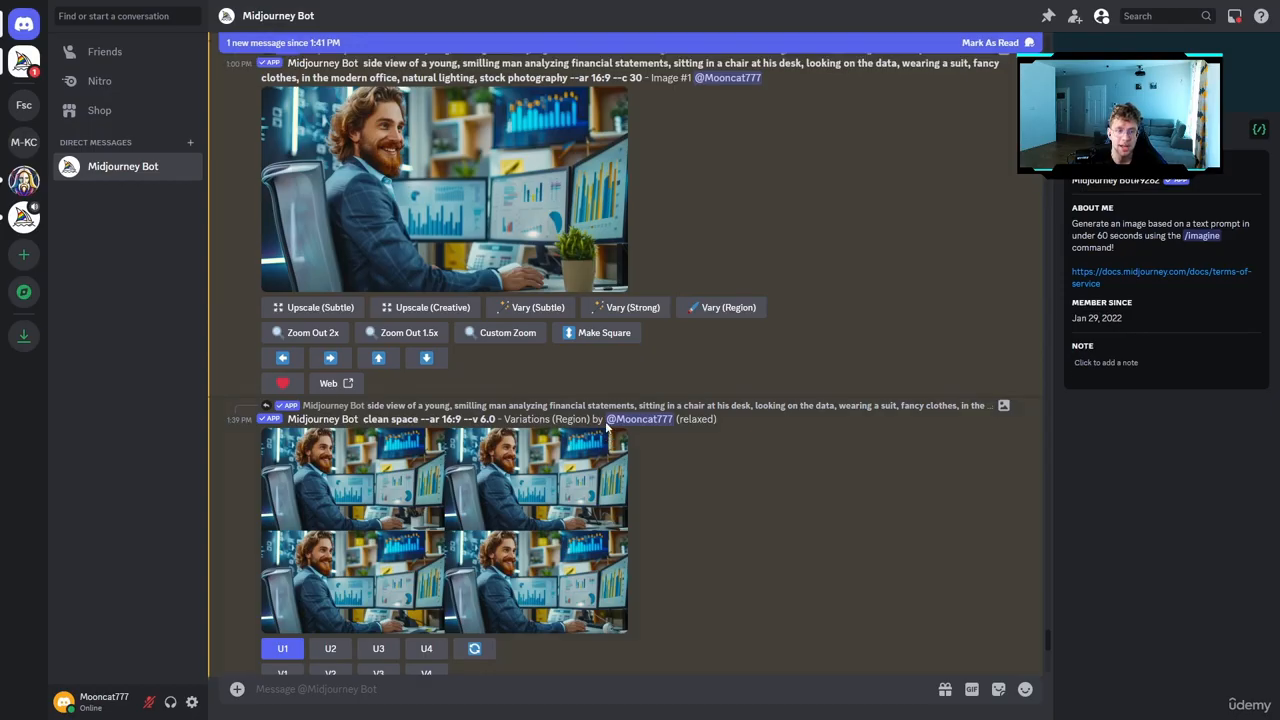
click(556, 270)
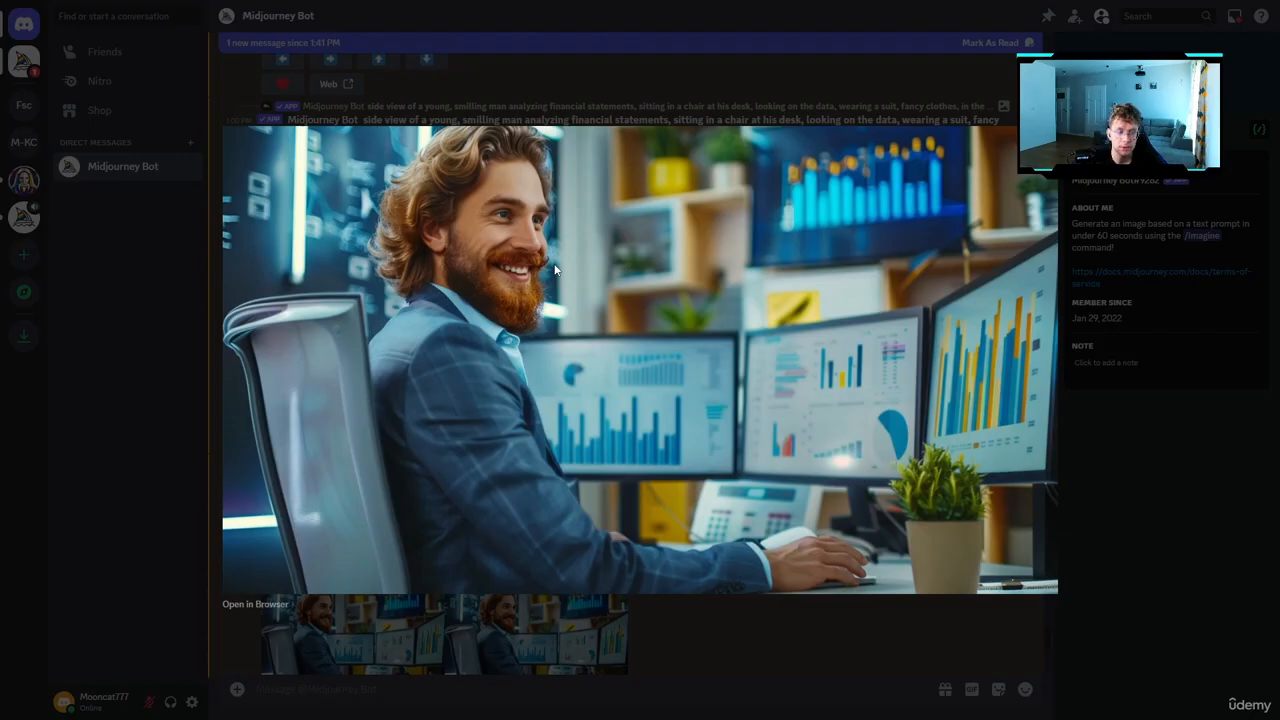
click(1112, 490)
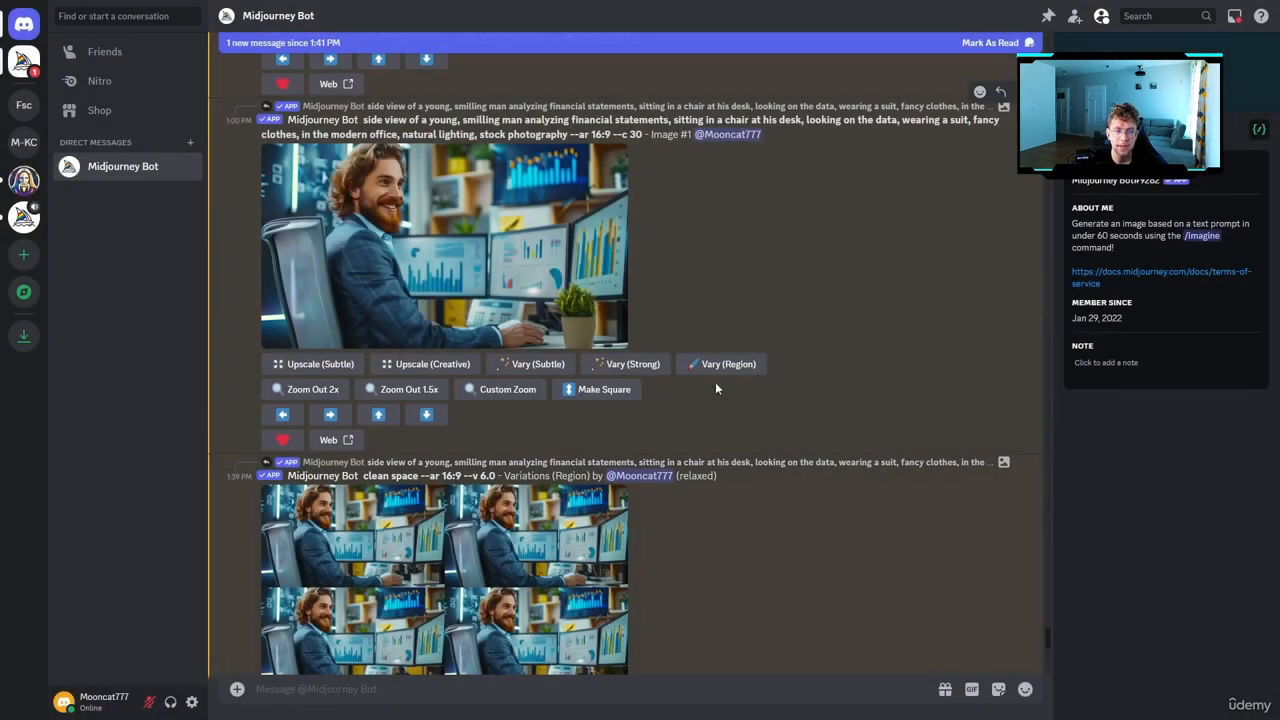
Reopen the region variation editor for the original image and lasso the chair behind the man, keeping the plant area selected
click(712, 366)
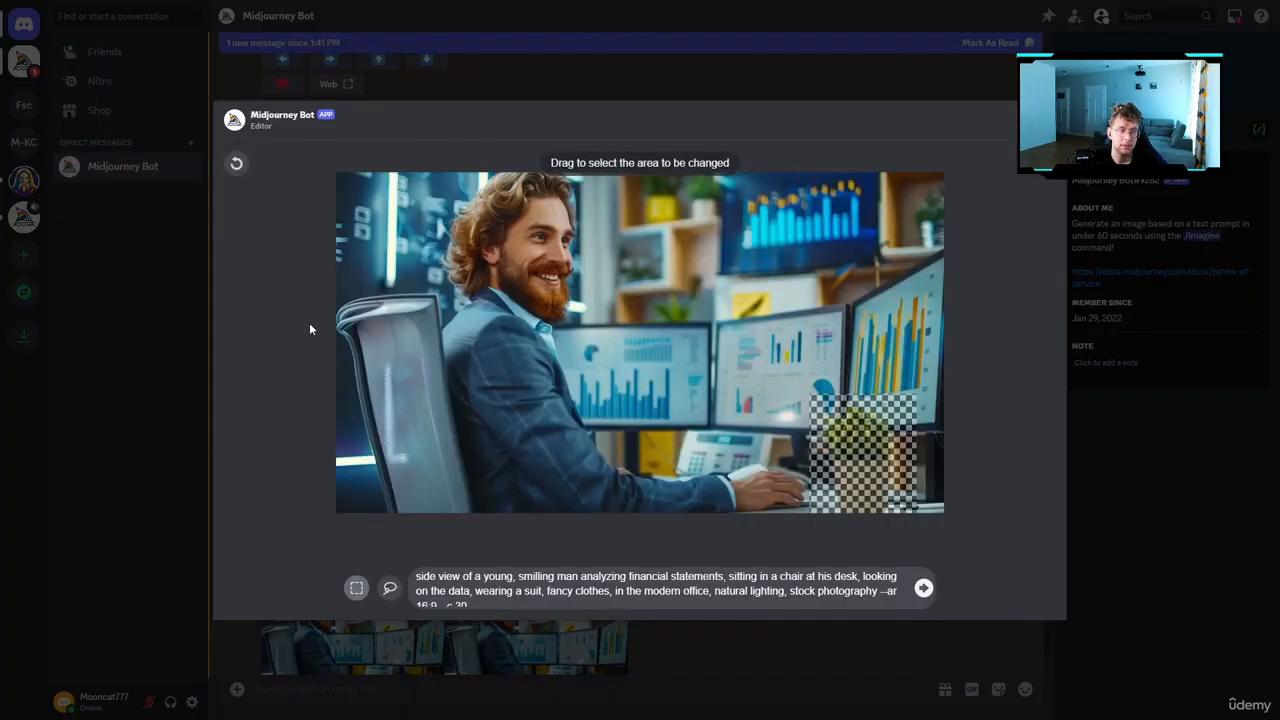
click(390, 589)
mouse_move(433, 286)
mouse_down()
mouse_move(328, 297)
mouse_move(316, 353)
mouse_move(371, 503)
mouse_move(389, 523)
mouse_move(454, 535)
mouse_move(473, 518)
mouse_move(470, 465)
mouse_move(440, 288)
mouse_up()
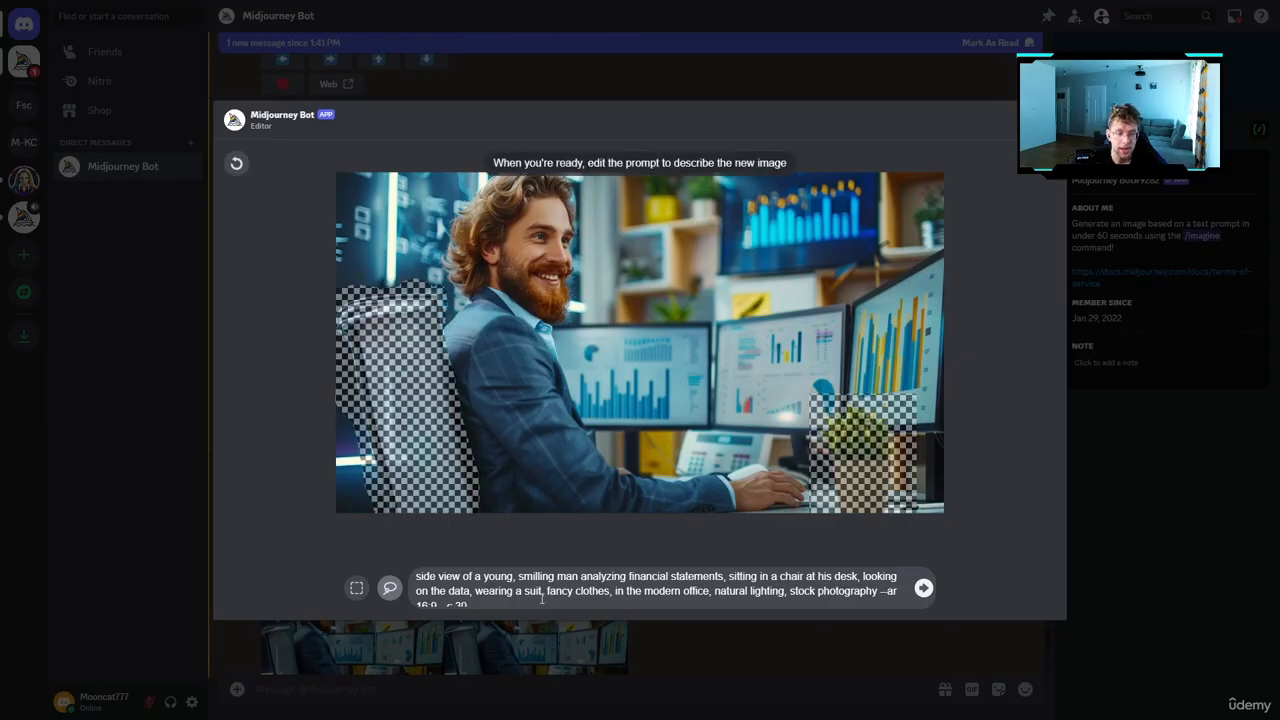
Replace the region prompt with "modern office chair"
triple_click(510, 602)
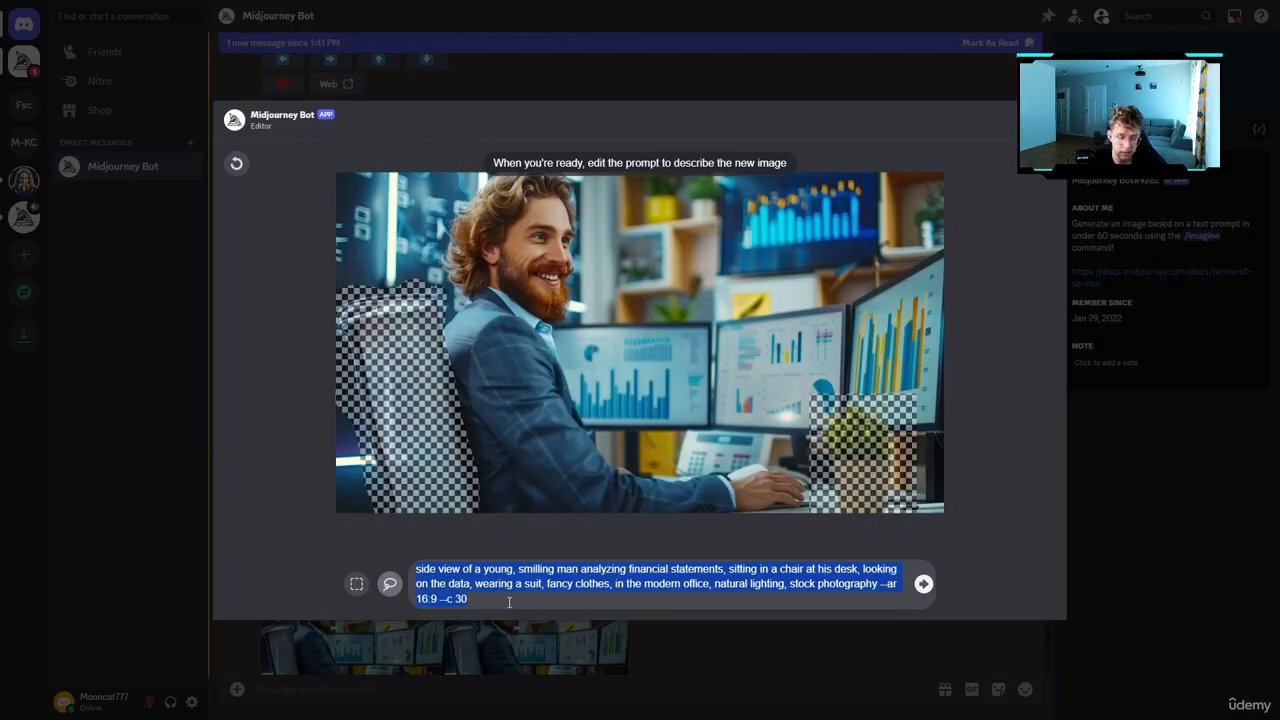
text(modern chair)
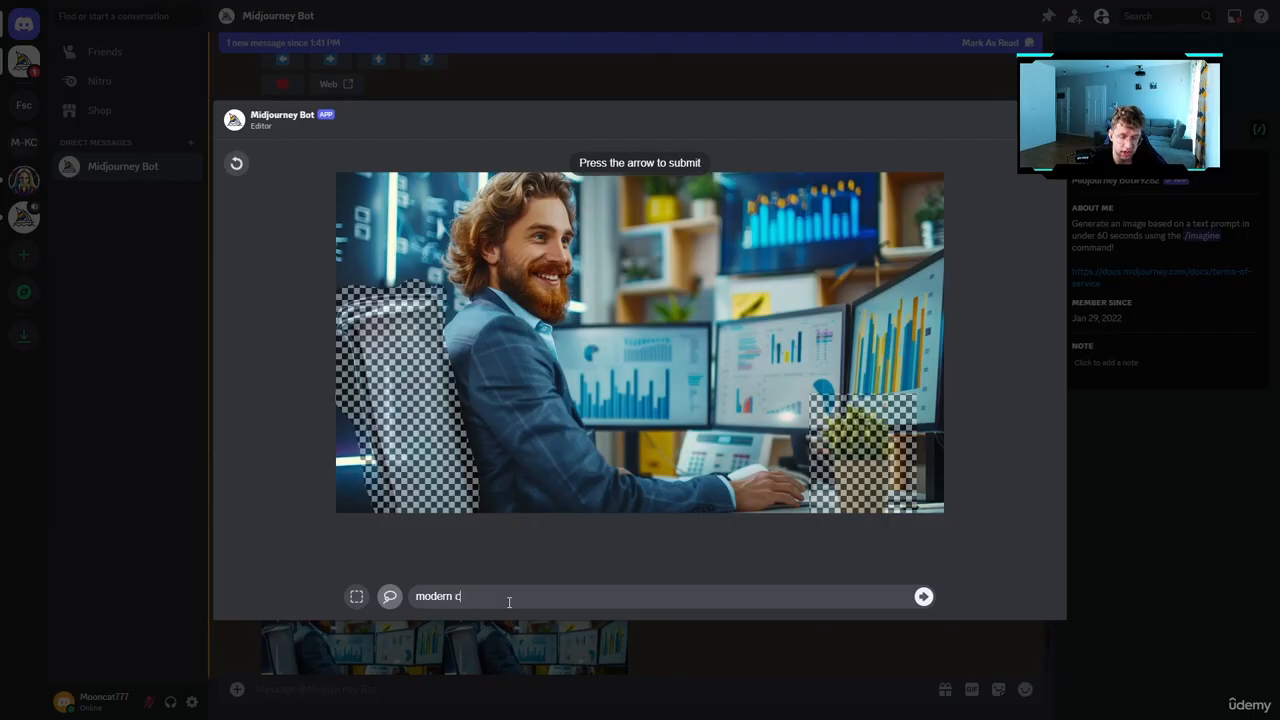
key(BackSpace)
key(BackSpace)
key(BackSpace)
key(BackSpace)
key(BackSpace)
text(office)
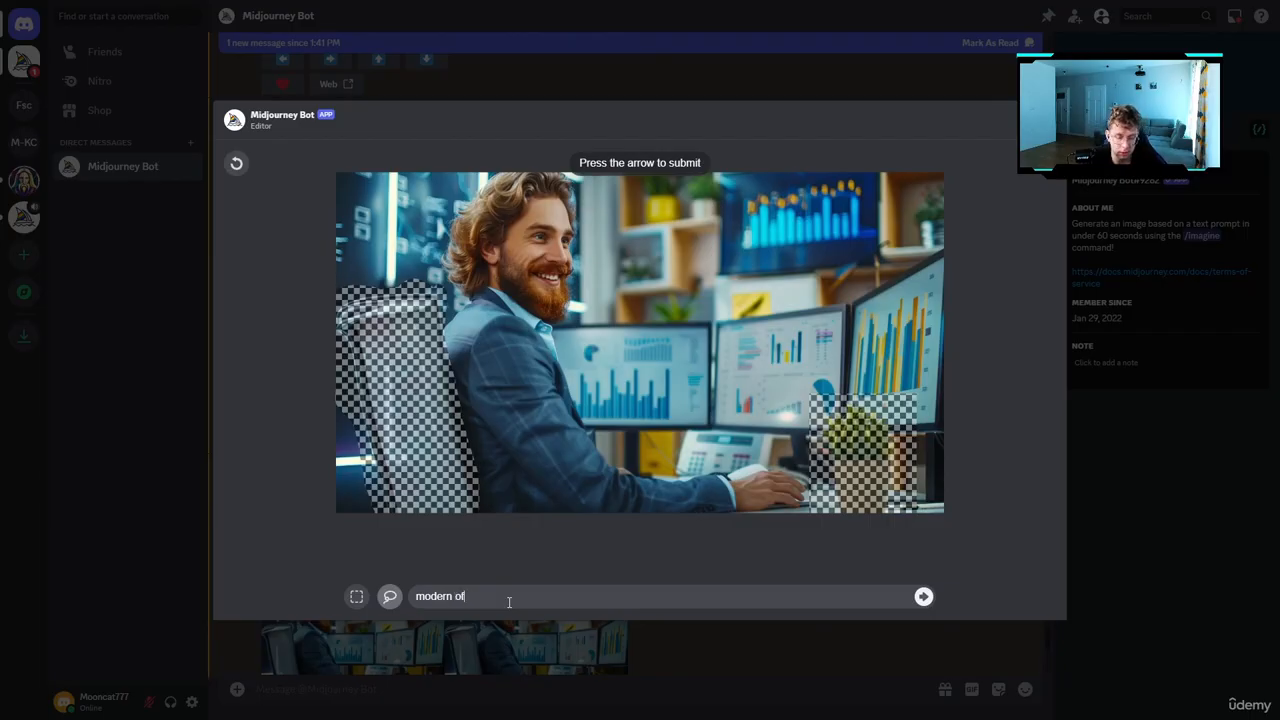
text( chair)
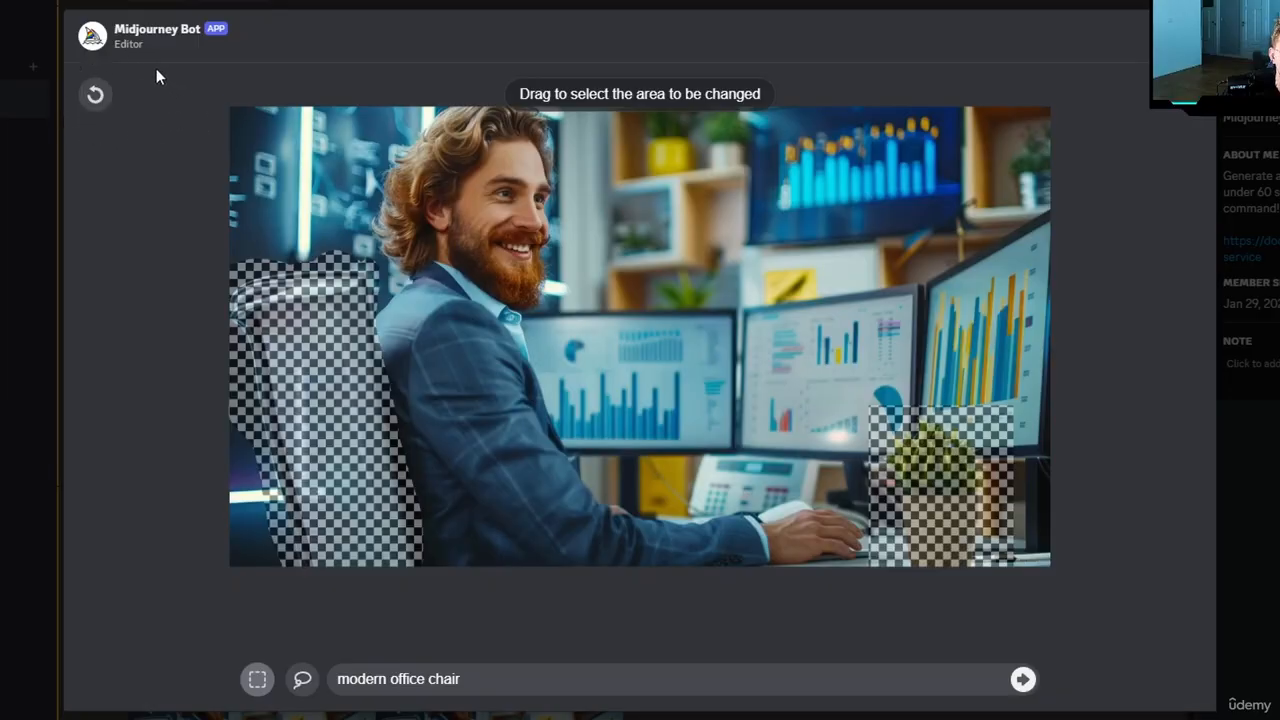
Undo the chair selection and the plant selection in the region editor
click(95, 95)
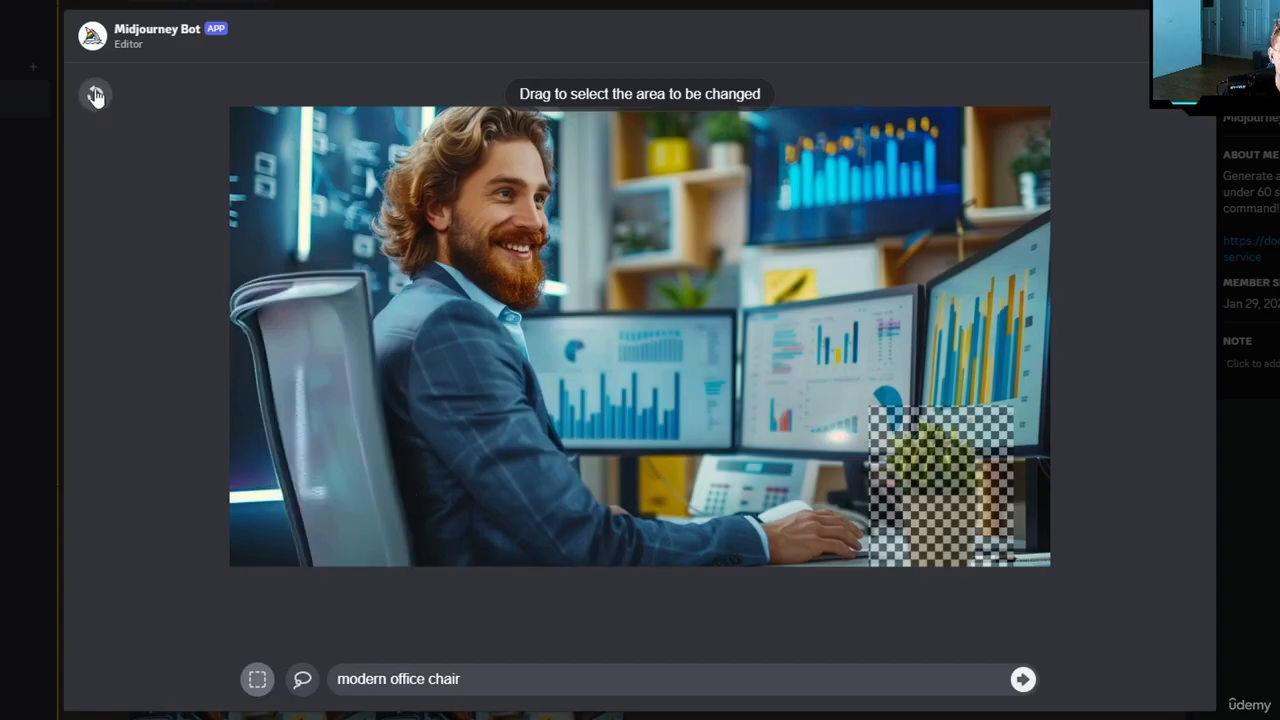
click(95, 95)
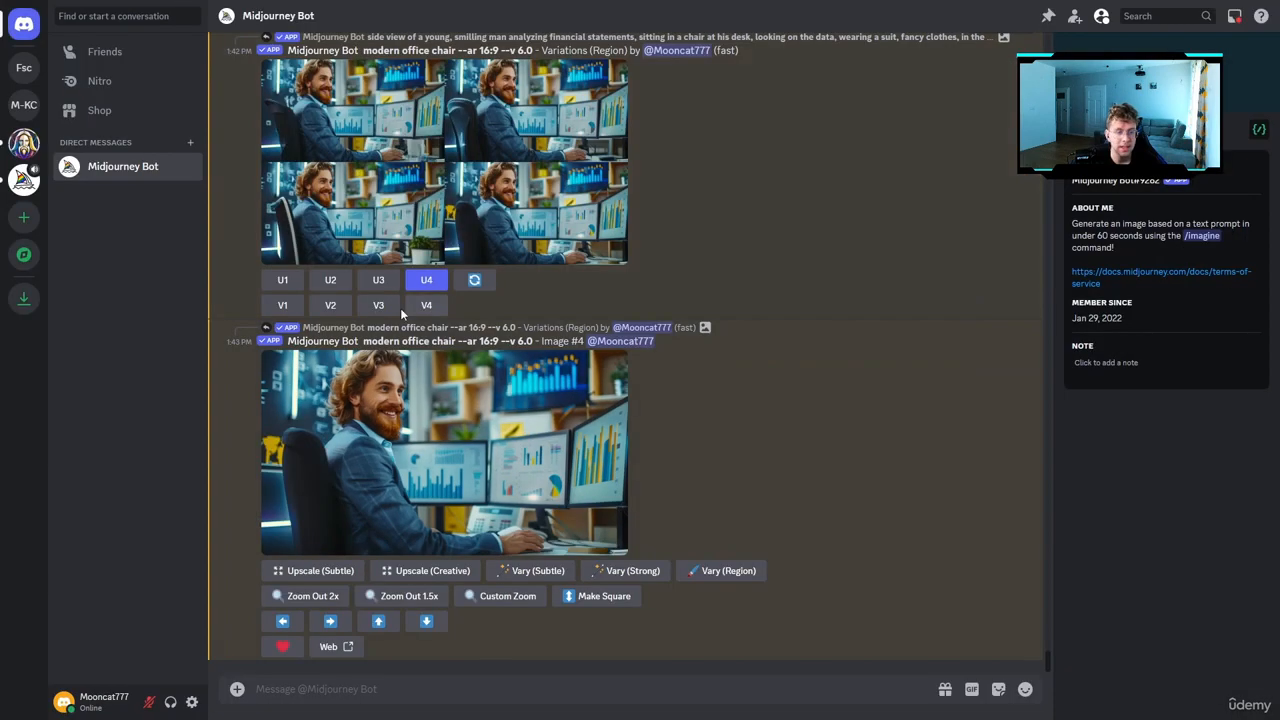
Examine the upscaled fourth "modern office chair" image and the grid of four variations at full size
click(420, 511)
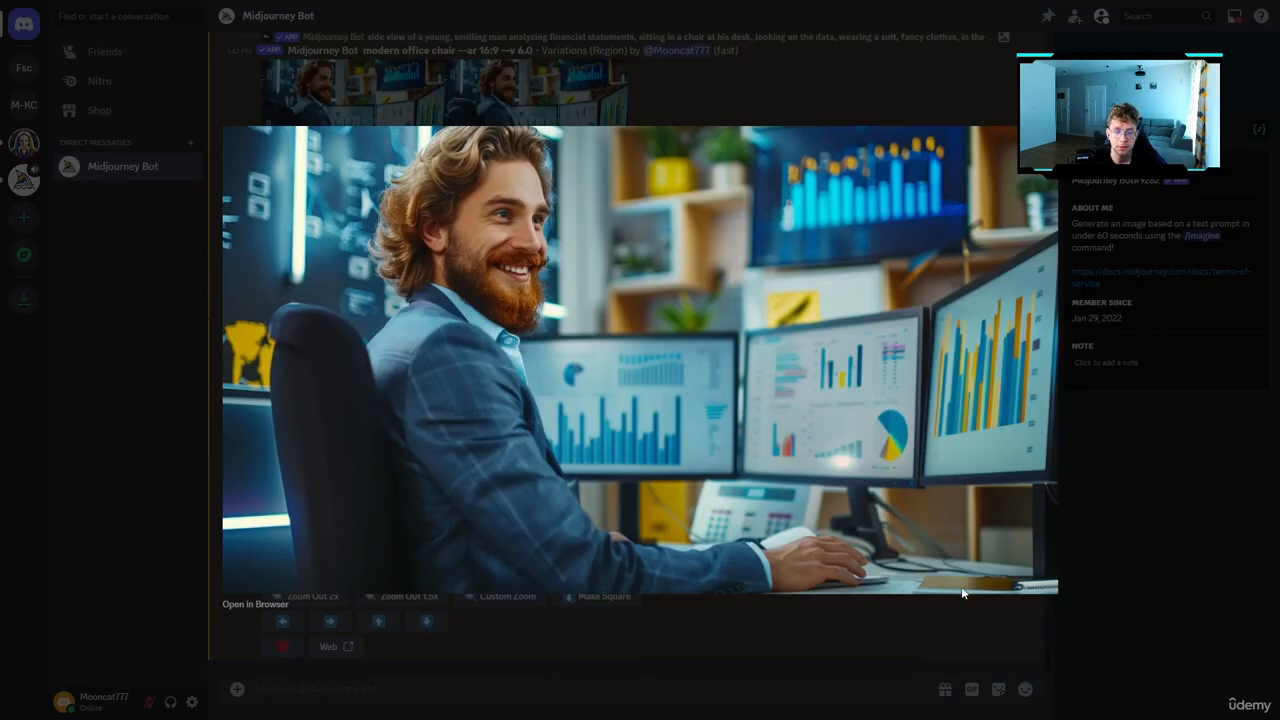
click(1121, 566)
scroll(700, 480, up, 3)
click(415, 436)
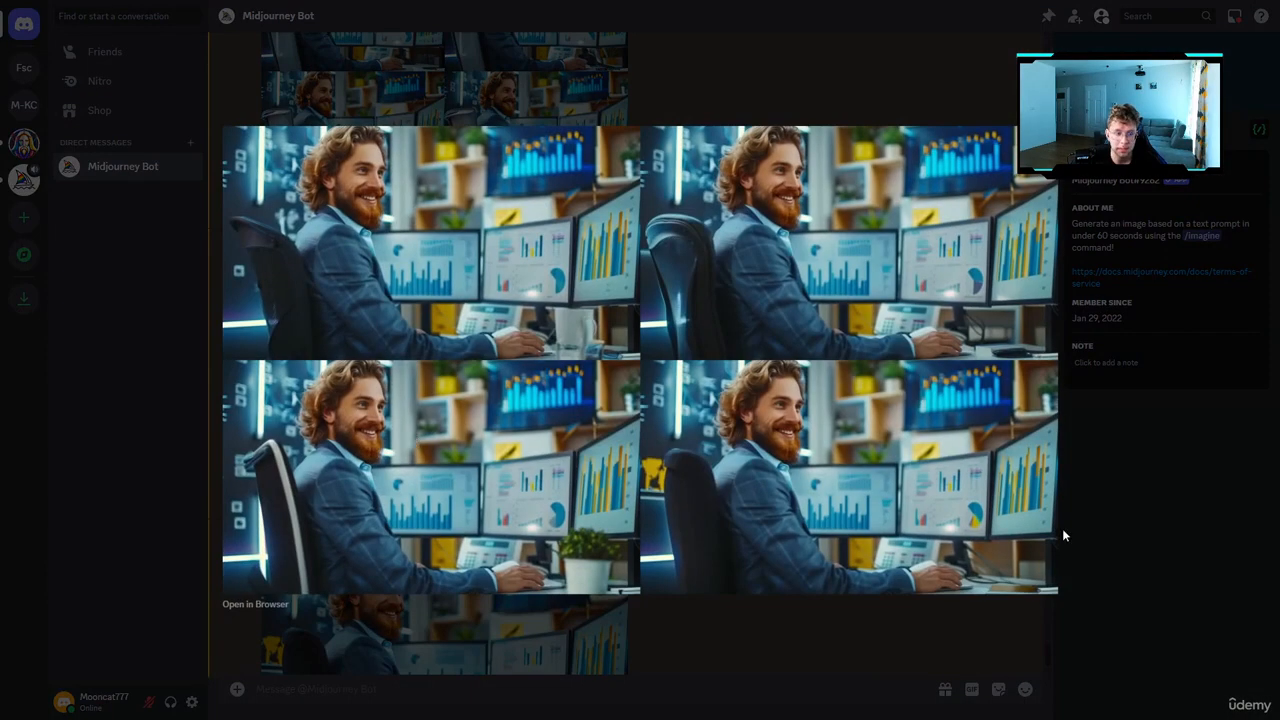
click(1147, 563)
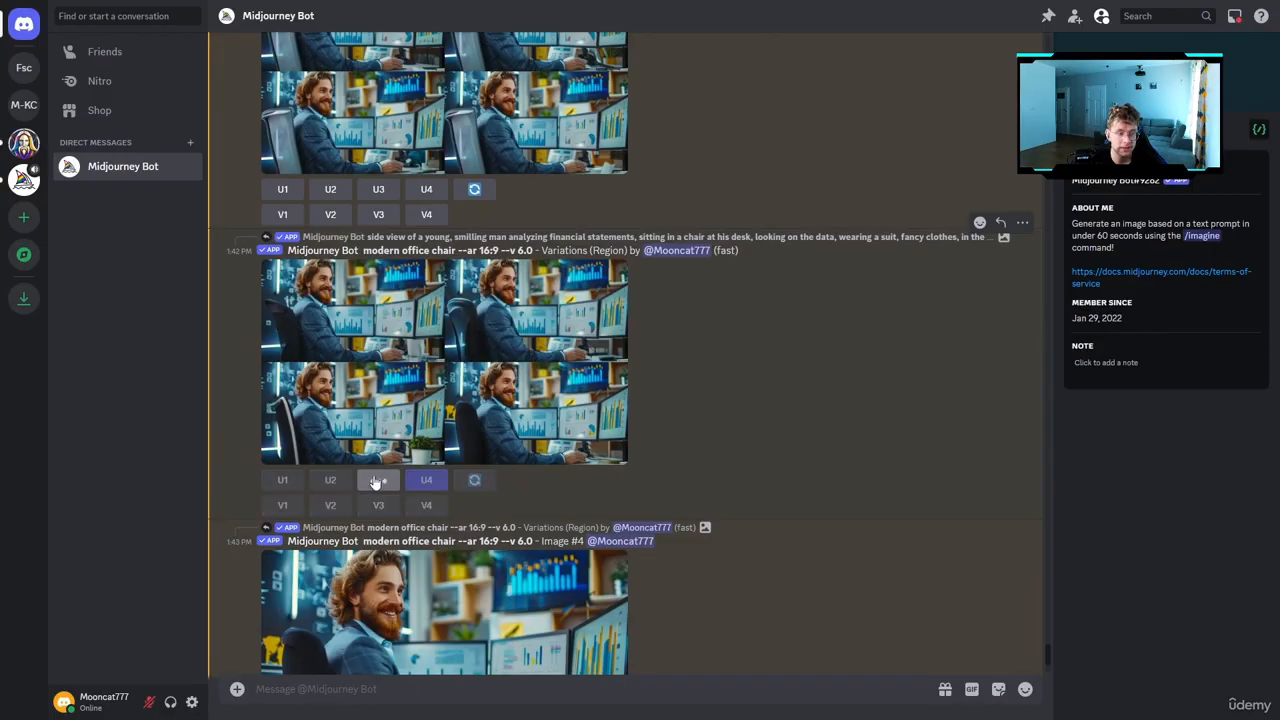
Upscale the third "modern office chair" variation and open the resulting image at full size
scroll(376, 482, down, 2)
scroll(374, 480, down, 3)
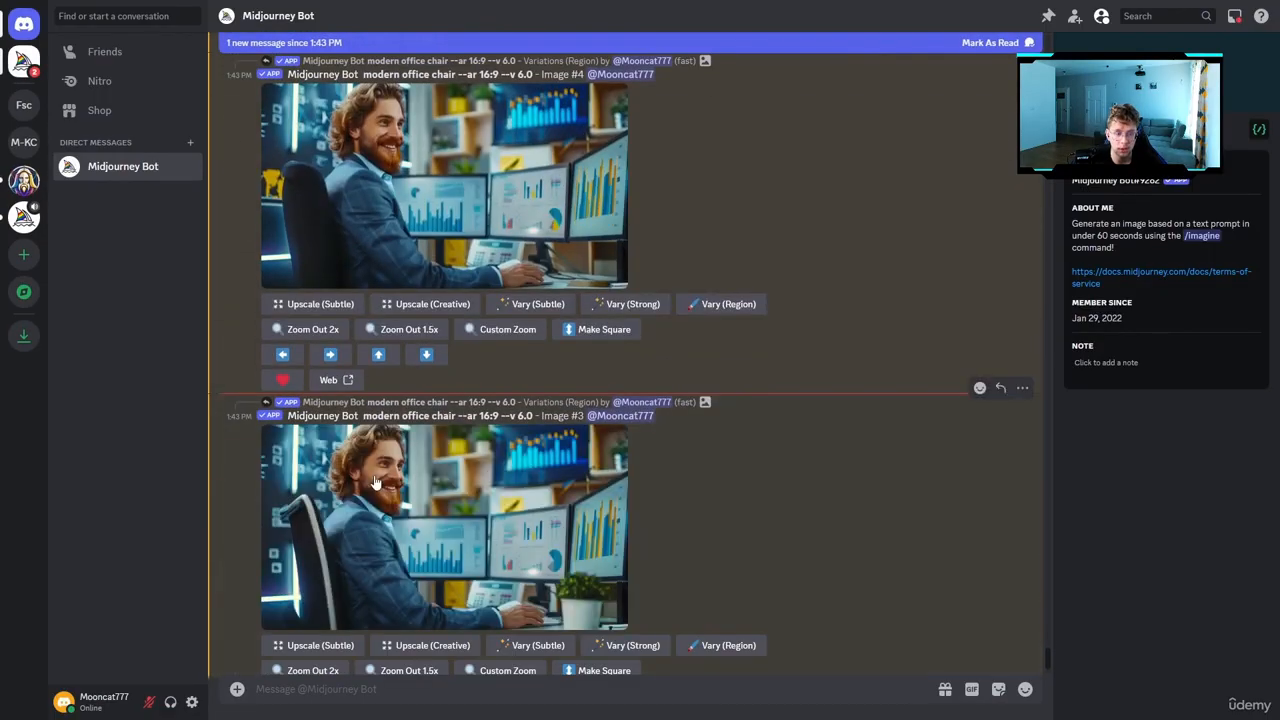
click(375, 482)
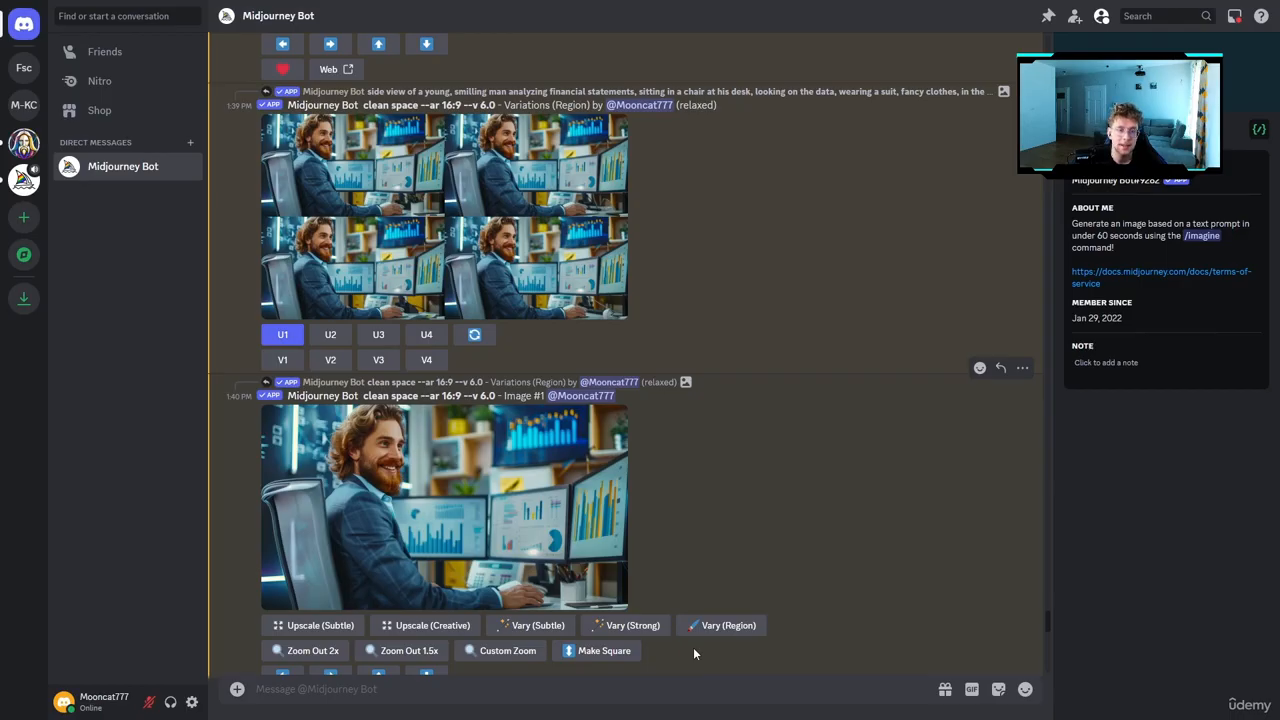
Examine the upscaled "clean space" image at full size again, looking at the area beside the man's hand
click(437, 491)
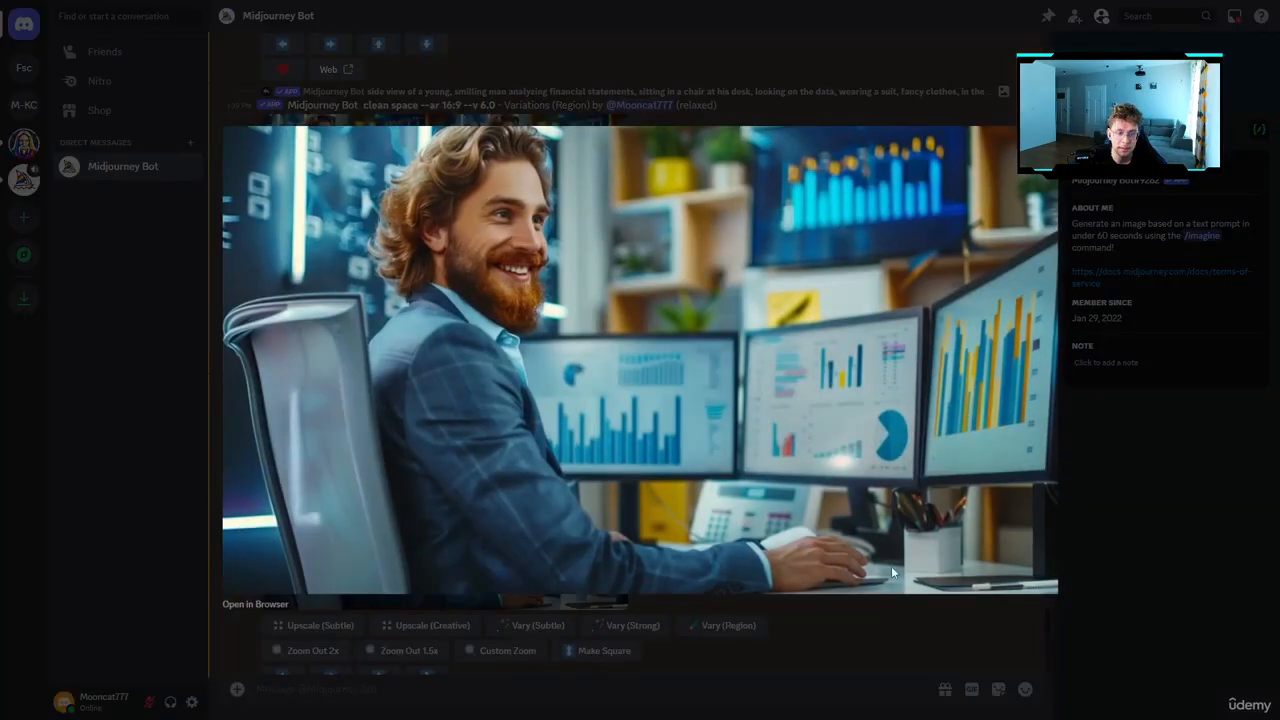
click(1189, 604)
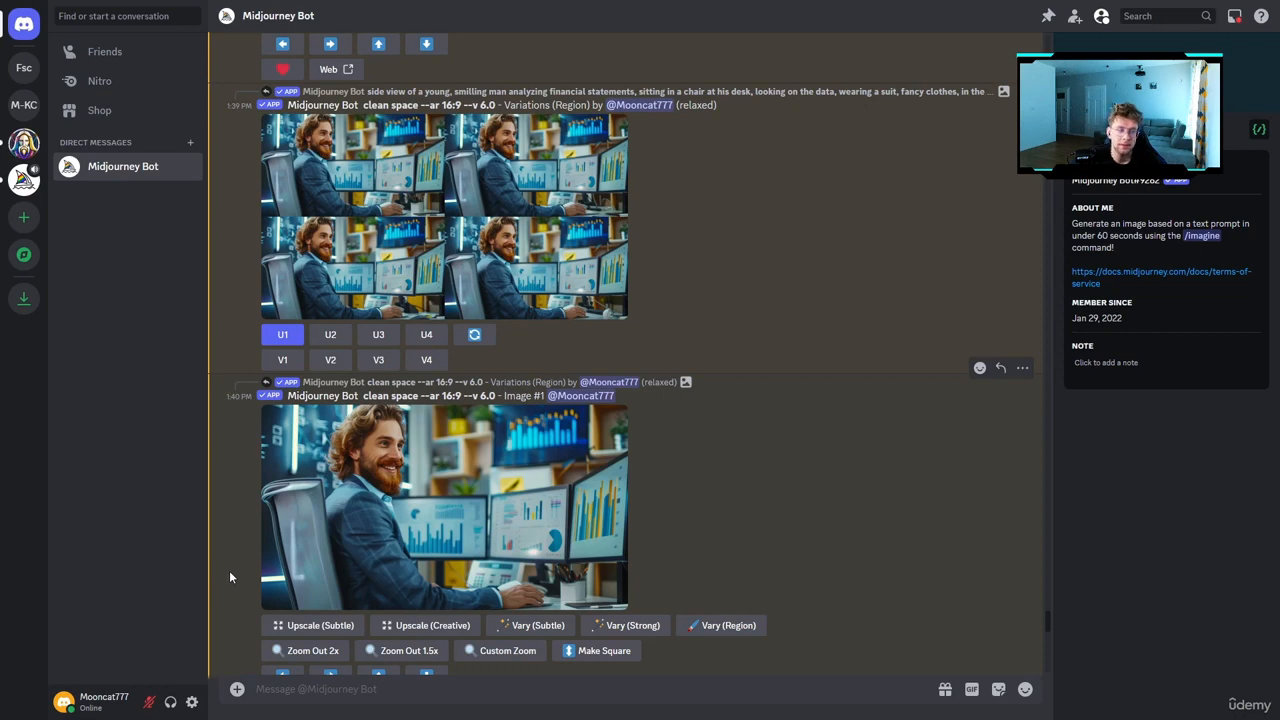
scroll(635, 548, down, 1)
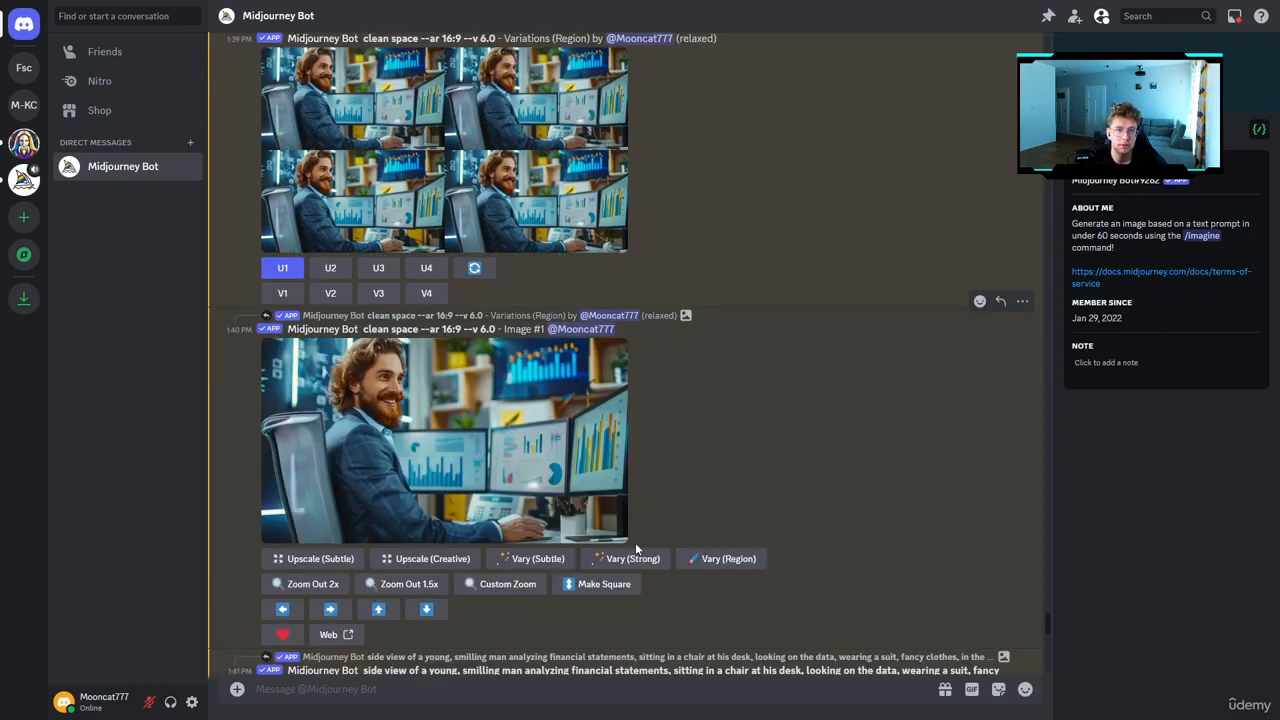